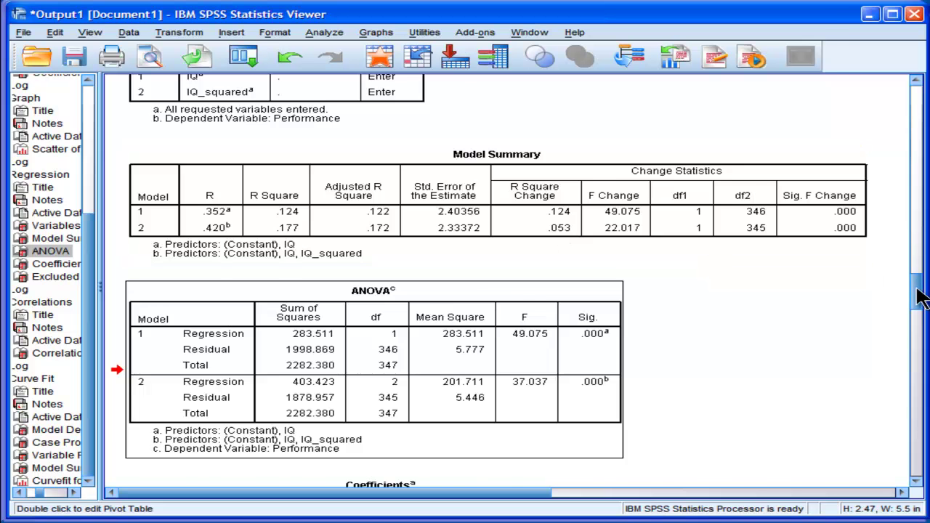
- Scroll to the Curve Fit Model Summary for Performance (Linear .124, Quadratic .177) and select it
{"action": "left_click_drag", "start_coordinate": [921, 280], "coordinate": [920, 423]}
{"action": "left_click", "coordinate": [510, 302]}
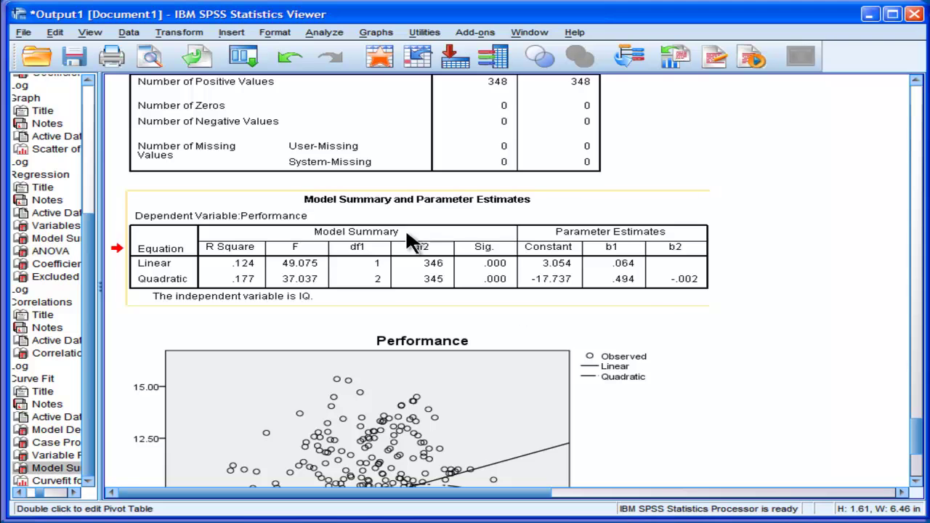
{"action": "scroll", "coordinate": [839, 362], "scroll_direction": "down", "scroll_amount": 1}
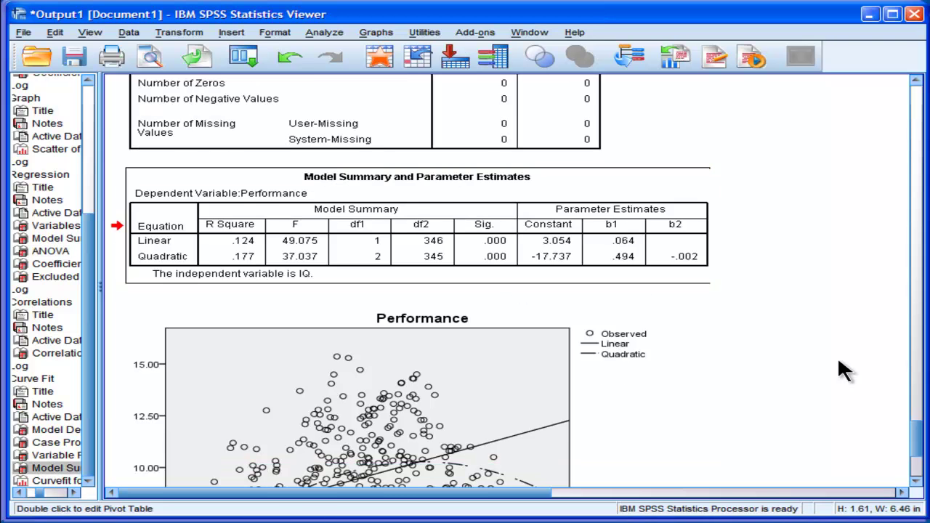
{"action": "left_click", "coordinate": [311, 32]}
{"action": "mouse_move", "coordinate": [437, 177]}
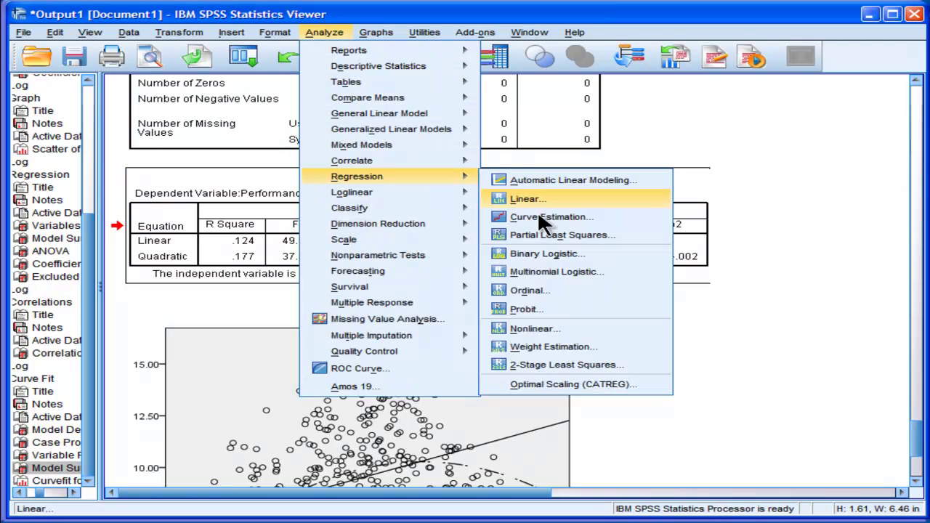
{"action": "left_click", "coordinate": [538, 217]}
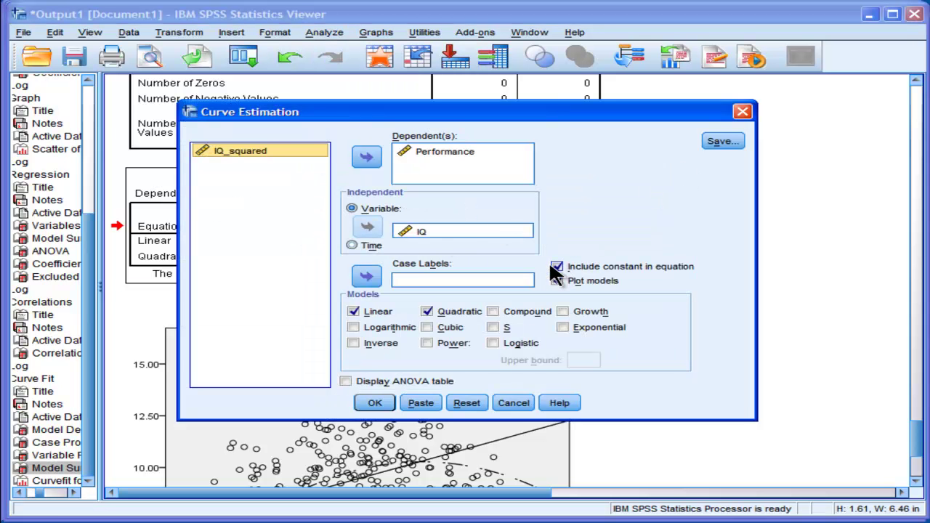
{"action": "left_click", "coordinate": [500, 401]}
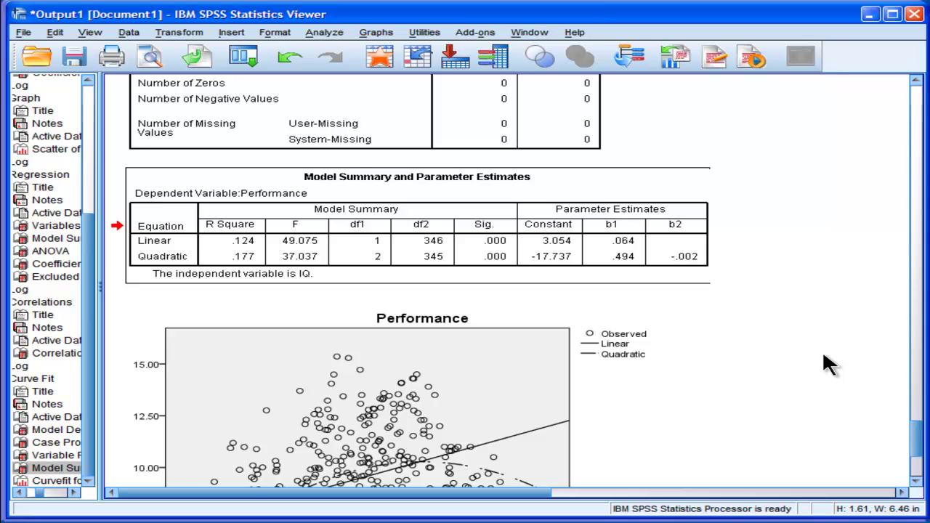
- Select the Curve Fit Performance plot, then scroll back up to the plain Performance-by-IQ scatterplot
{"action": "scroll", "coordinate": [918, 437], "scroll_direction": "down", "scroll_amount": 1}
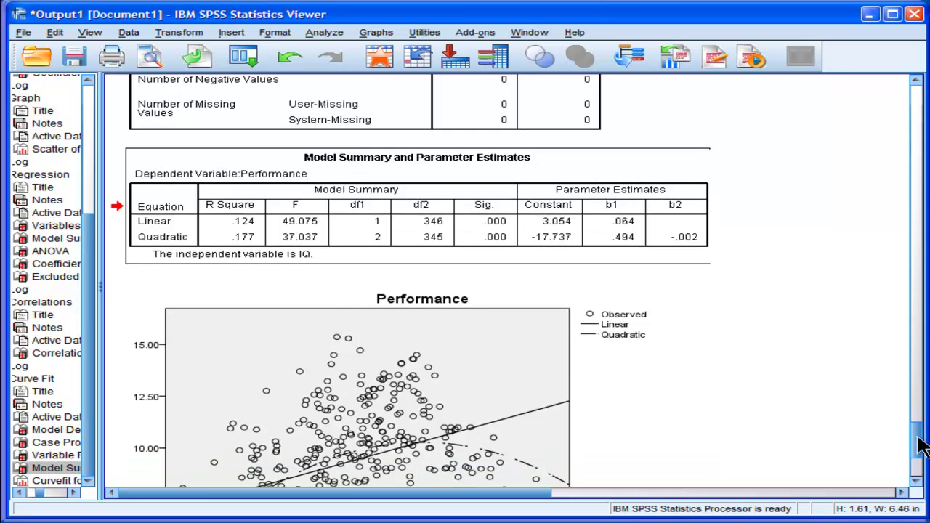
{"action": "left_click_drag", "start_coordinate": [918, 445], "coordinate": [919, 464]}
{"action": "left_click", "coordinate": [380, 334]}
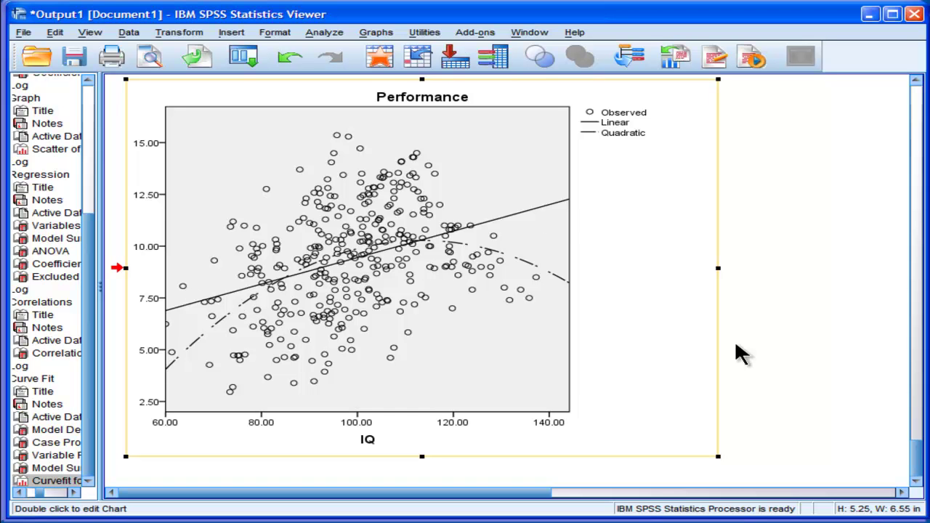
{"action": "left_click_drag", "start_coordinate": [917, 458], "coordinate": [449, 207]}
- Add a linear fit line (R² Linear = 0.124) to the plain Performance-by-IQ scatterplot in the Chart Editor
{"action": "left_click", "coordinate": [423, 208]}
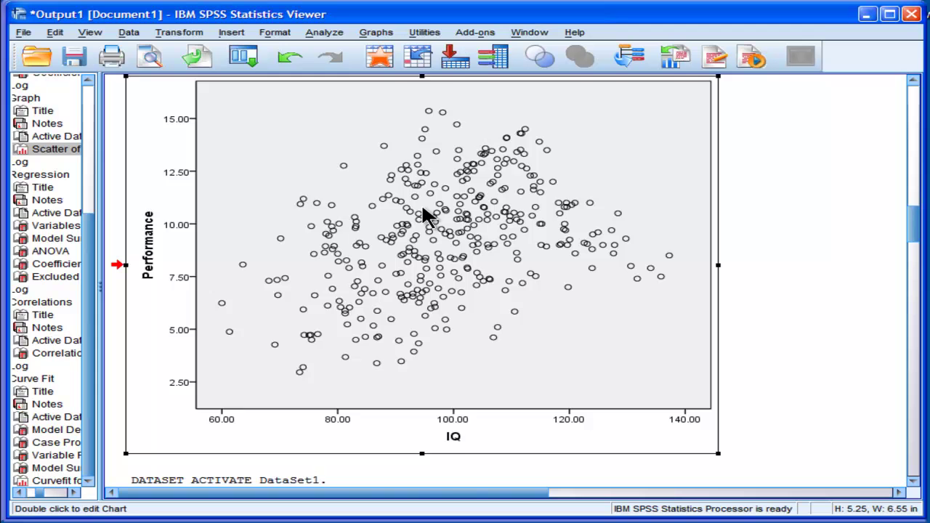
{"action": "double_click", "coordinate": [423, 209]}
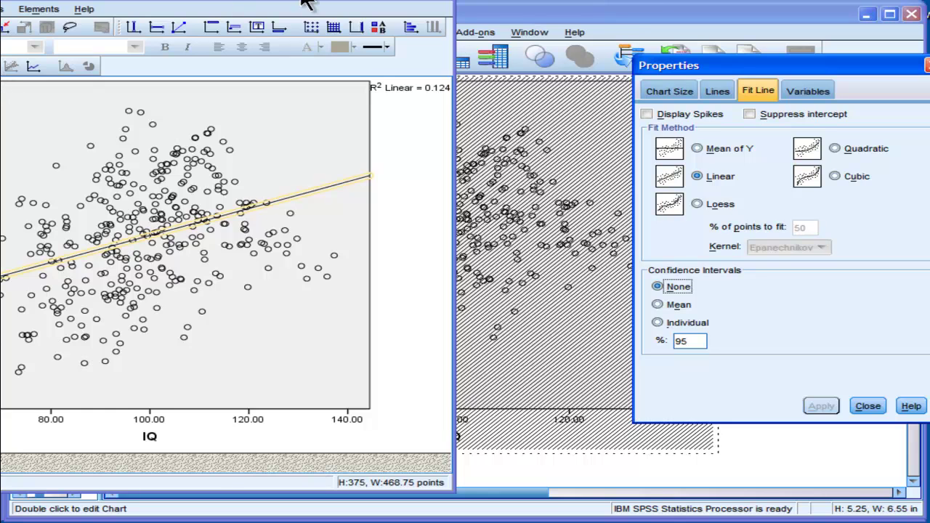
{"action": "left_click_drag", "start_coordinate": [307, 3], "coordinate": [513, 20]}
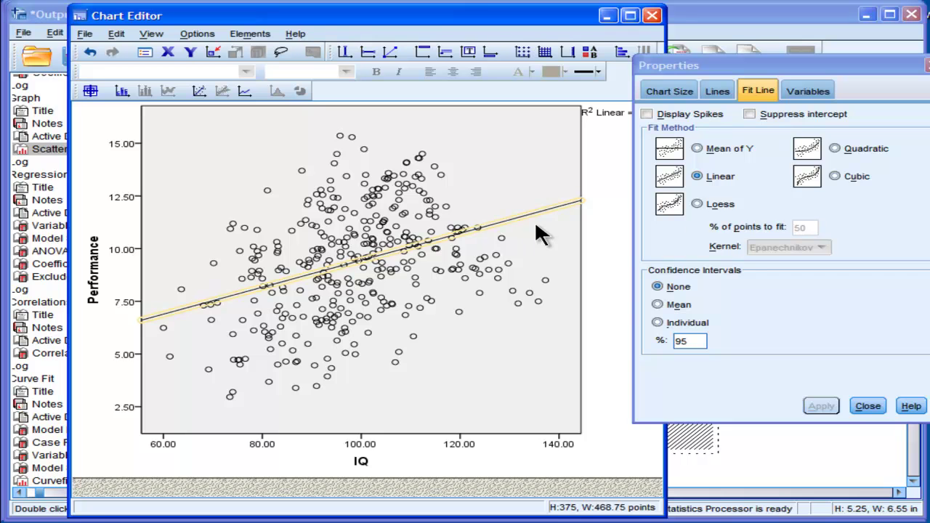
{"action": "left_click", "coordinate": [868, 406]}
{"action": "left_click", "coordinate": [653, 16]}
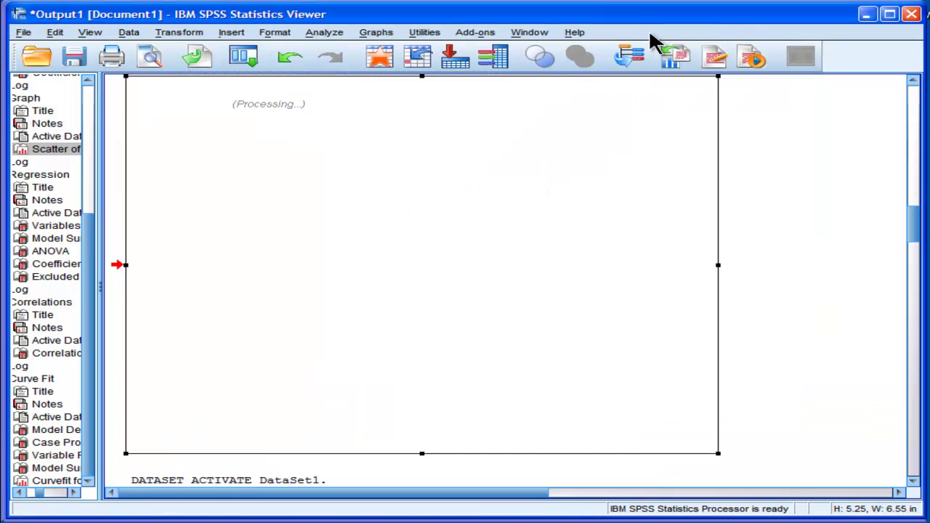
{"action": "left_click_drag", "start_coordinate": [913, 222], "coordinate": [910, 467]}
{"action": "left_click", "coordinate": [396, 319]}
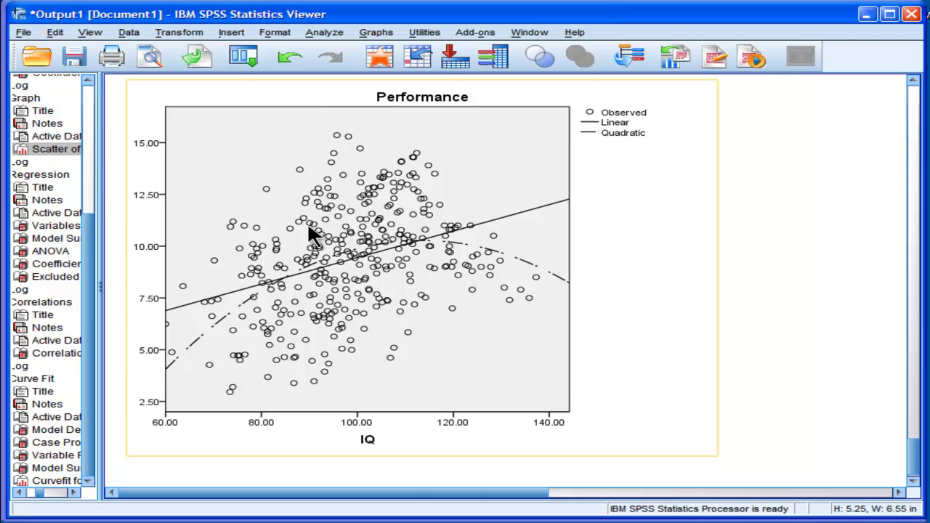
{"action": "left_click", "coordinate": [323, 34]}
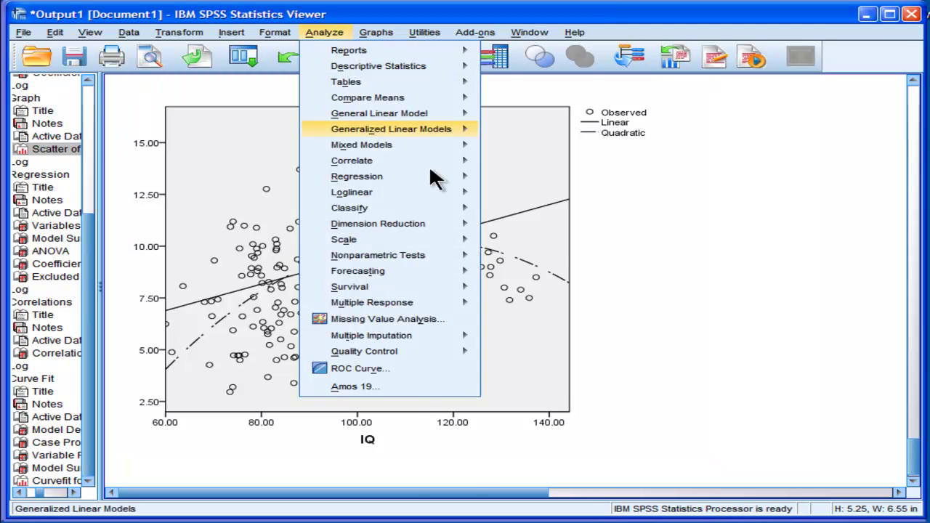
{"action": "mouse_move", "coordinate": [436, 176]}
{"action": "left_click", "coordinate": [528, 219]}
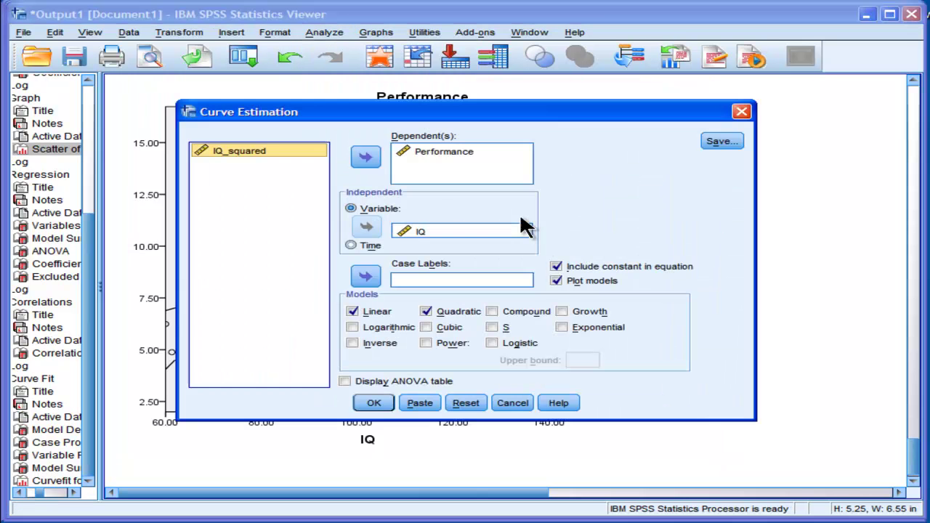
{"action": "left_click", "coordinate": [742, 112]}
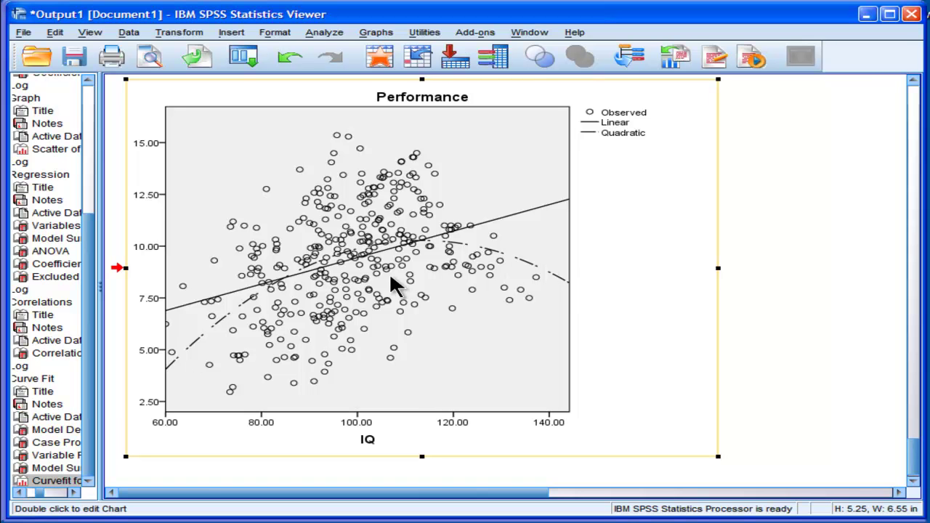
{"action": "double_click", "coordinate": [636, 134]}
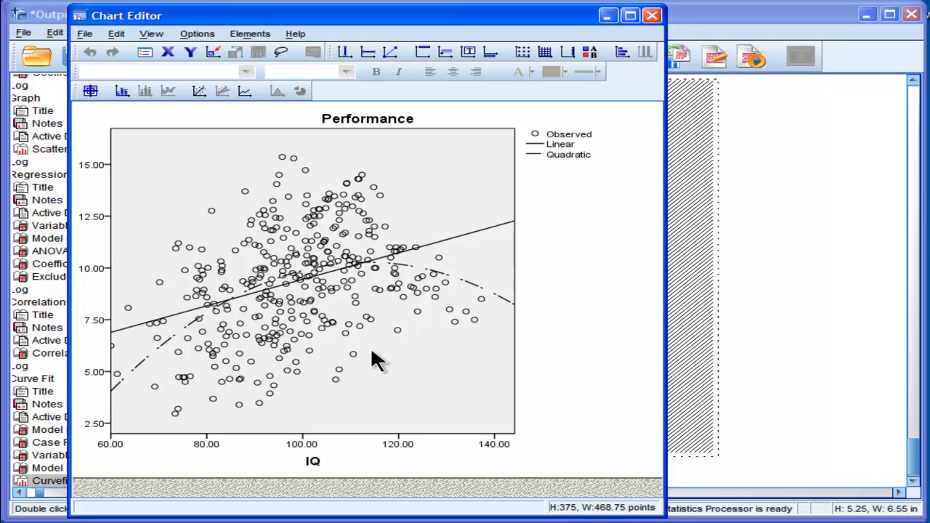
{"action": "left_click", "coordinate": [652, 15]}
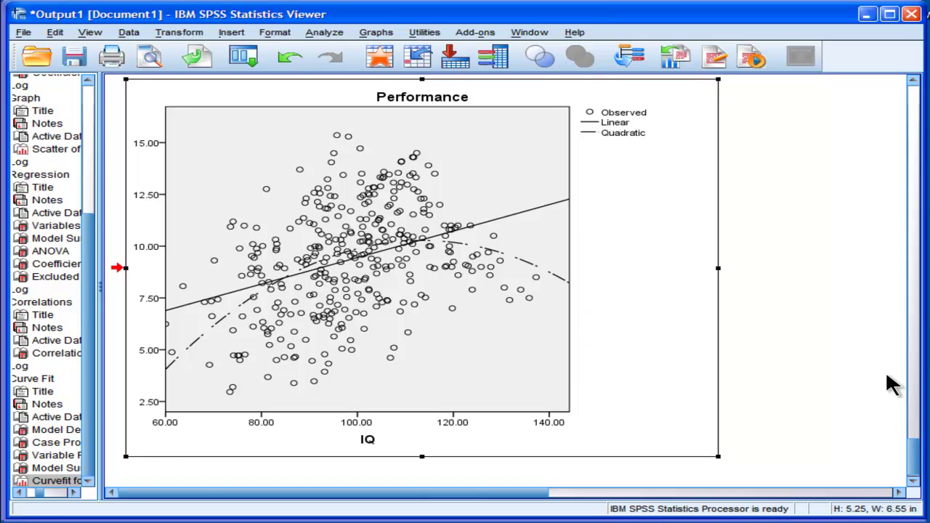
- Select the Curve Fit plot and activate the Performance-by-IQ chart before moving to the Stress and Startle Reflex data
{"action": "left_click", "coordinate": [487, 331]}
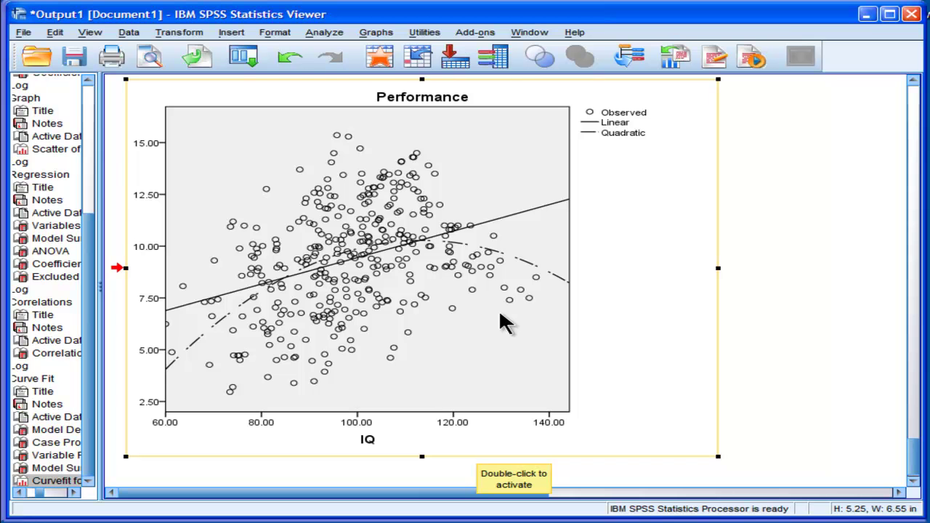
{"action": "double_click", "coordinate": [383, 443]}
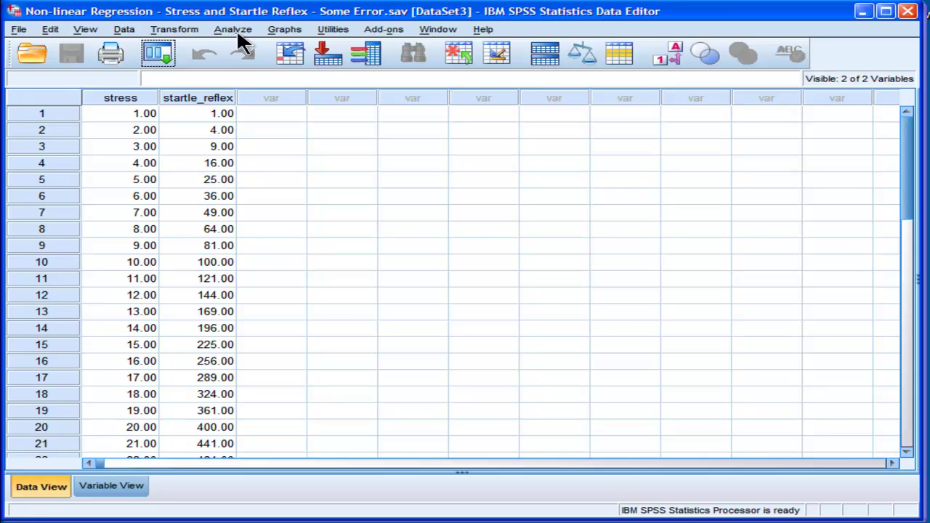
- Open the Curve Estimation dialog from the Analyze > Regression menu
{"action": "left_click", "coordinate": [120, 96]}
{"action": "left_click", "coordinate": [262, 114]}
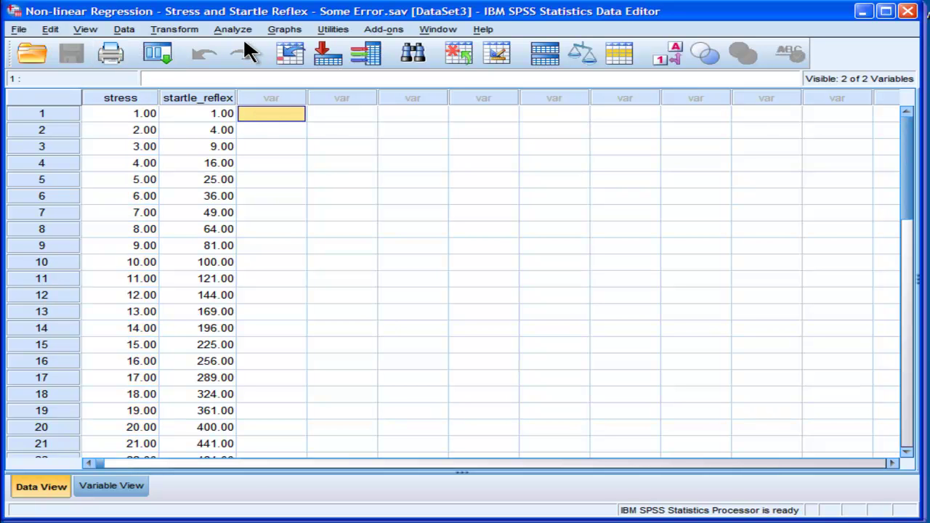
{"action": "left_click", "coordinate": [290, 31]}
{"action": "mouse_move", "coordinate": [445, 86]}
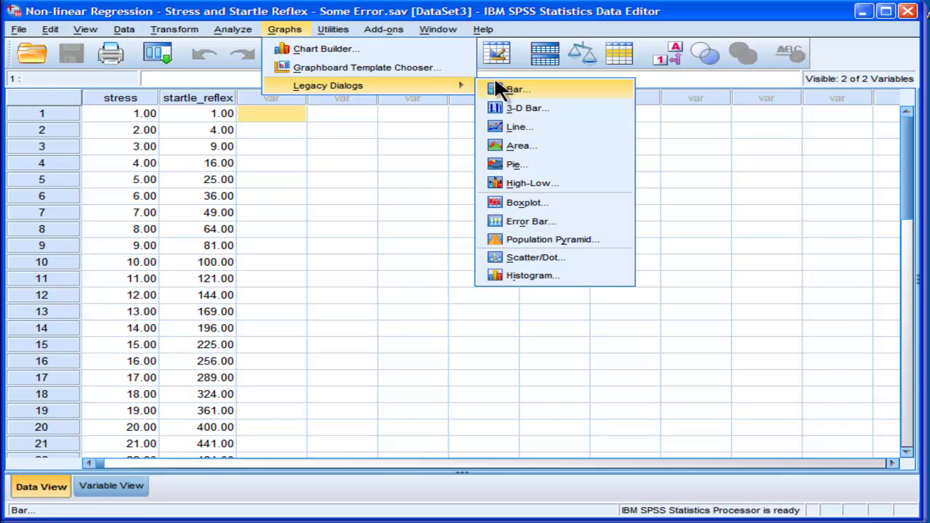
{"action": "mouse_move", "coordinate": [225, 28]}
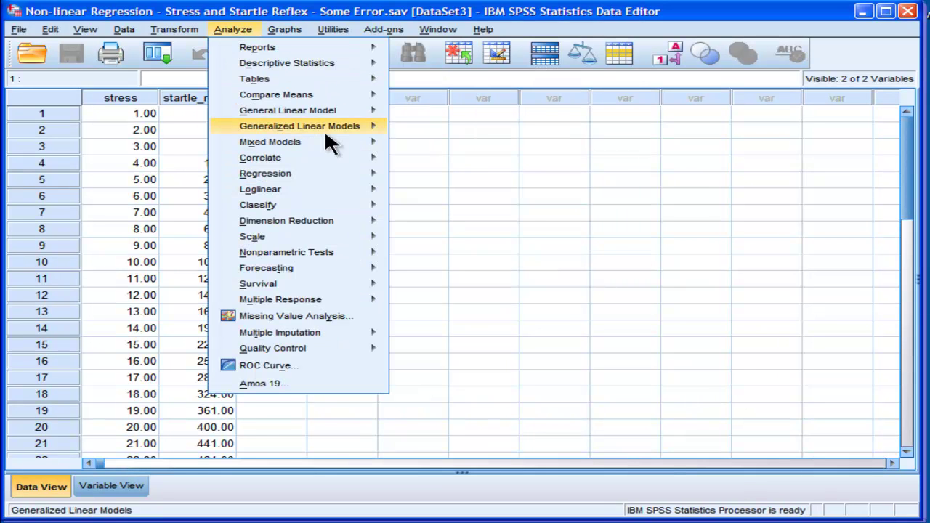
{"action": "mouse_move", "coordinate": [345, 169]}
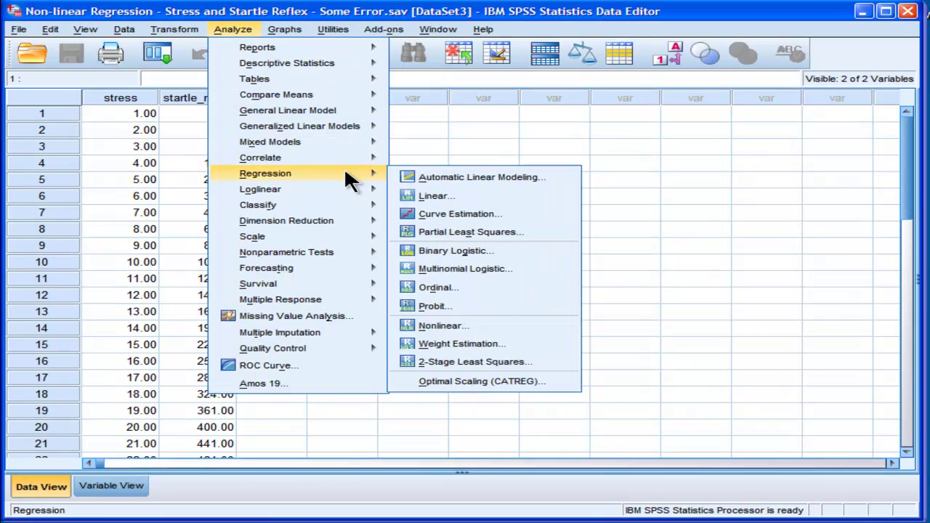
{"action": "left_click", "coordinate": [423, 211]}
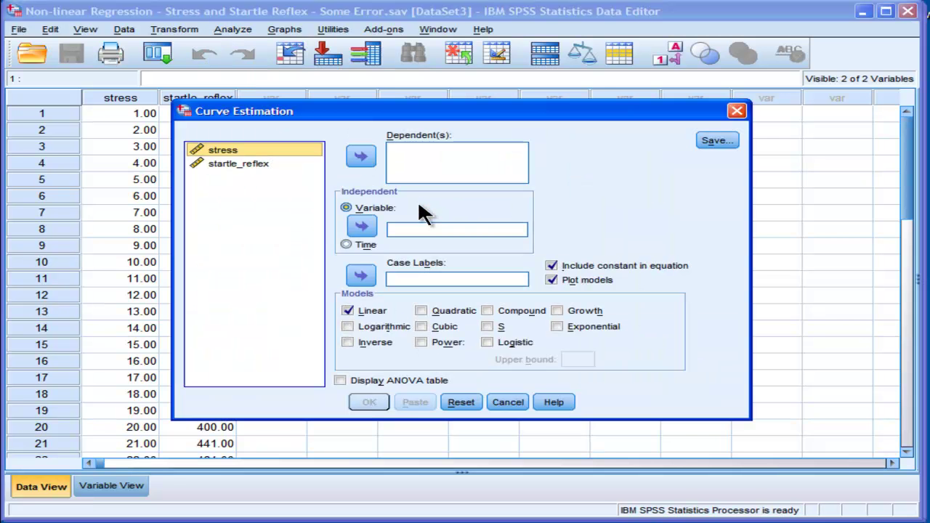
- Run linear and quadratic curve estimation with startle_reflex as dependent and stress as independent
{"action": "left_click", "coordinate": [363, 228]}
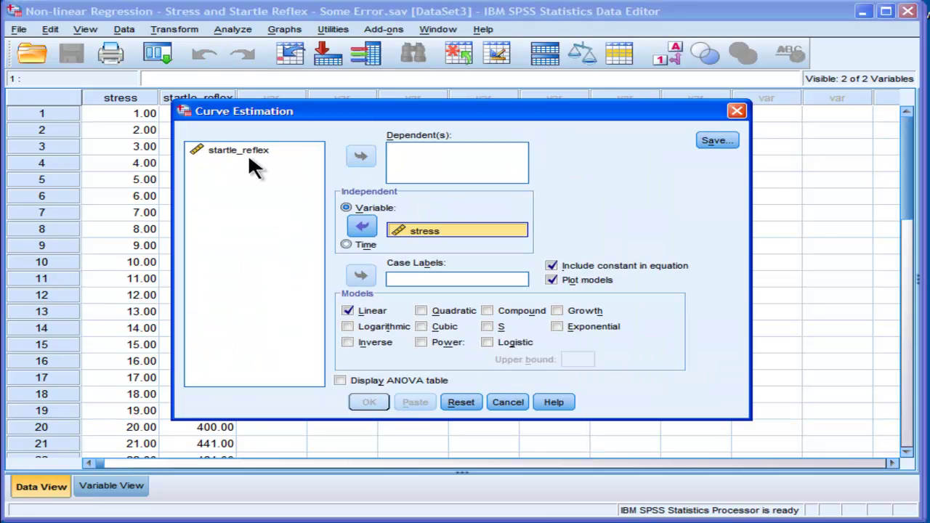
{"action": "left_click", "coordinate": [245, 151]}
{"action": "left_click", "coordinate": [361, 158]}
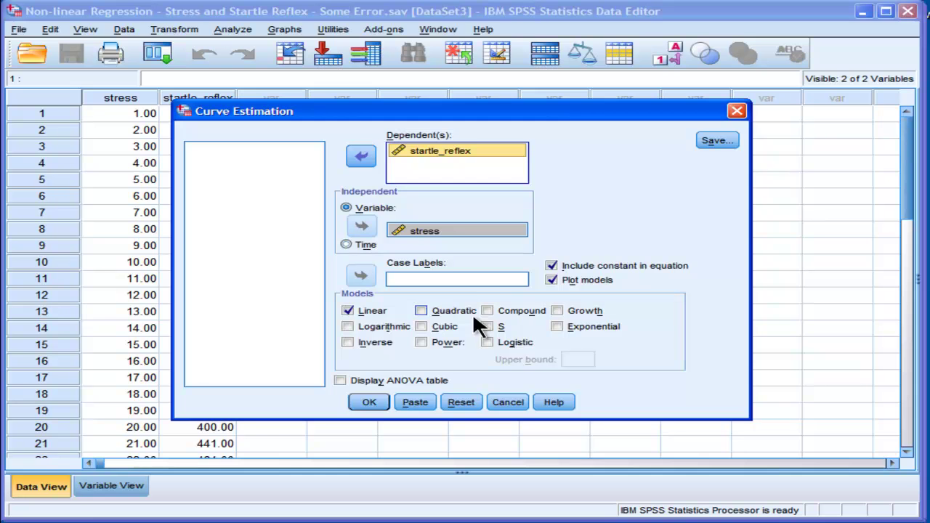
{"action": "left_click", "coordinate": [436, 311]}
{"action": "left_click", "coordinate": [372, 400]}
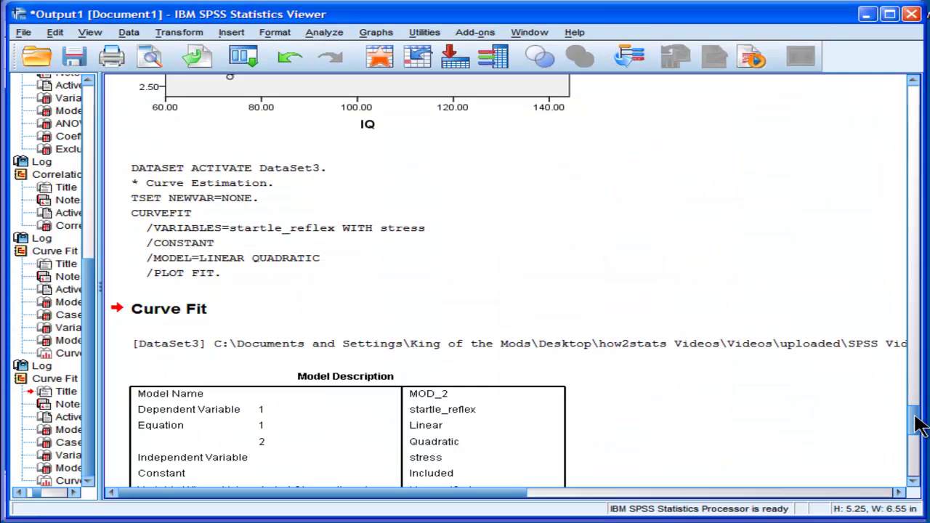
- Scroll down to the startle_reflex by stress curve-fit chart and select it
{"action": "left_click_drag", "start_coordinate": [916, 420], "coordinate": [914, 461]}
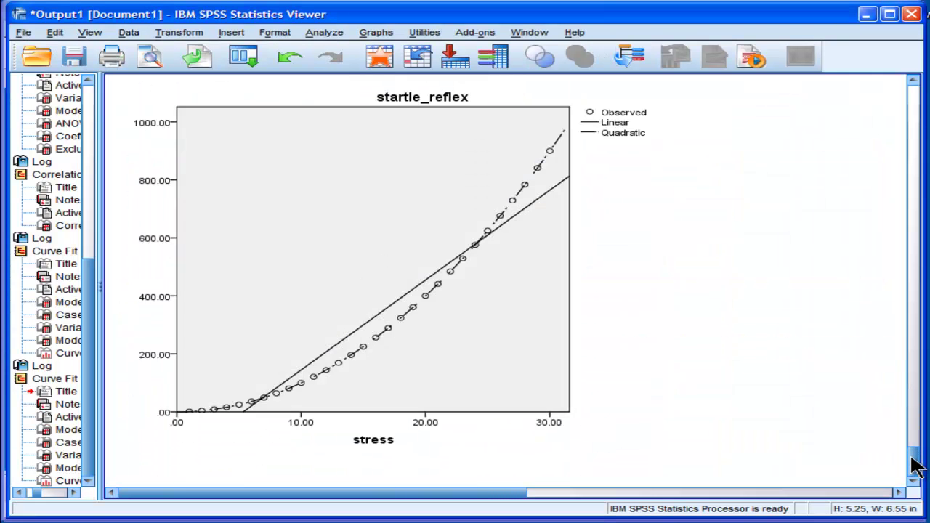
{"action": "left_click", "coordinate": [410, 304]}
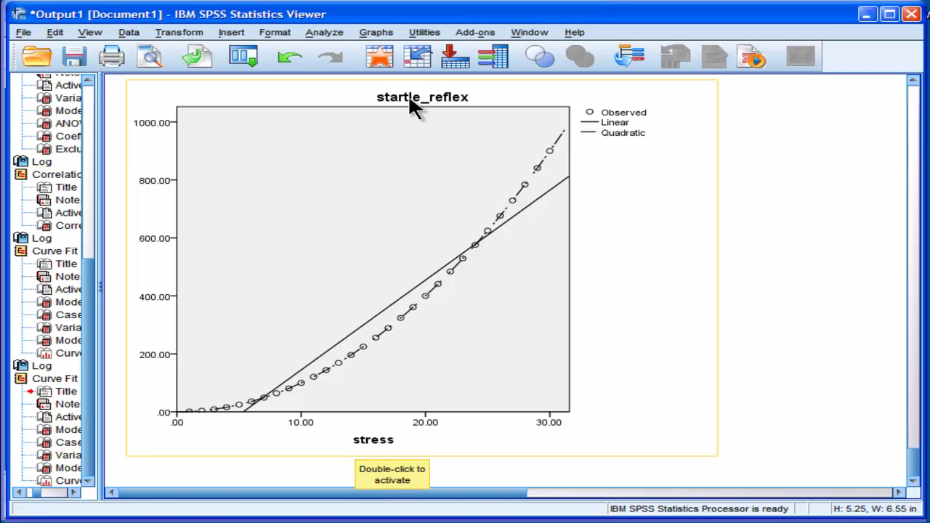
{"action": "left_click", "coordinate": [145, 256]}
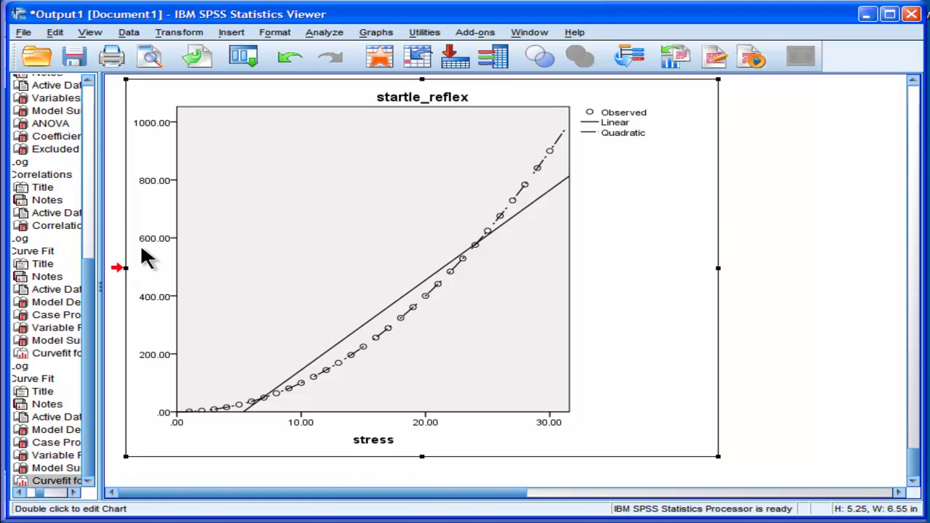
{"action": "double_click", "coordinate": [146, 256]}
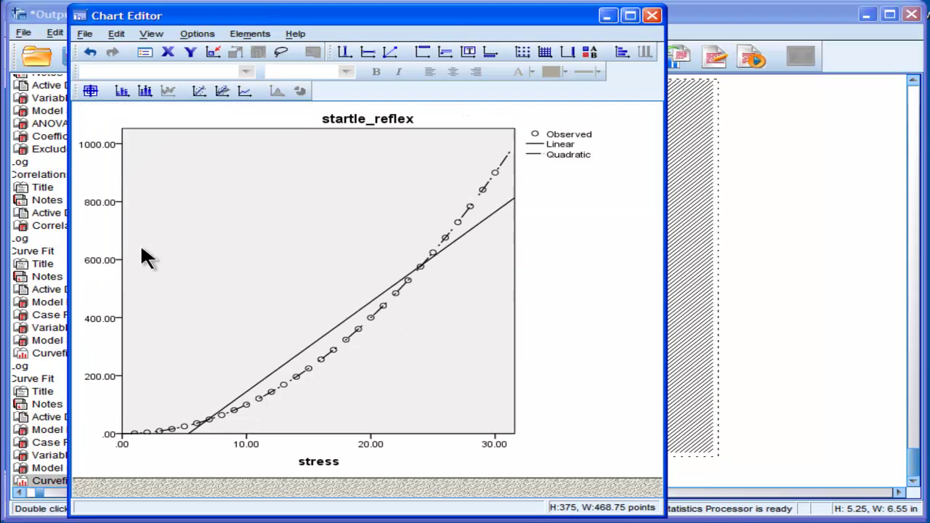
{"action": "left_click", "coordinate": [96, 267]}
{"action": "left_click", "coordinate": [694, 94]}
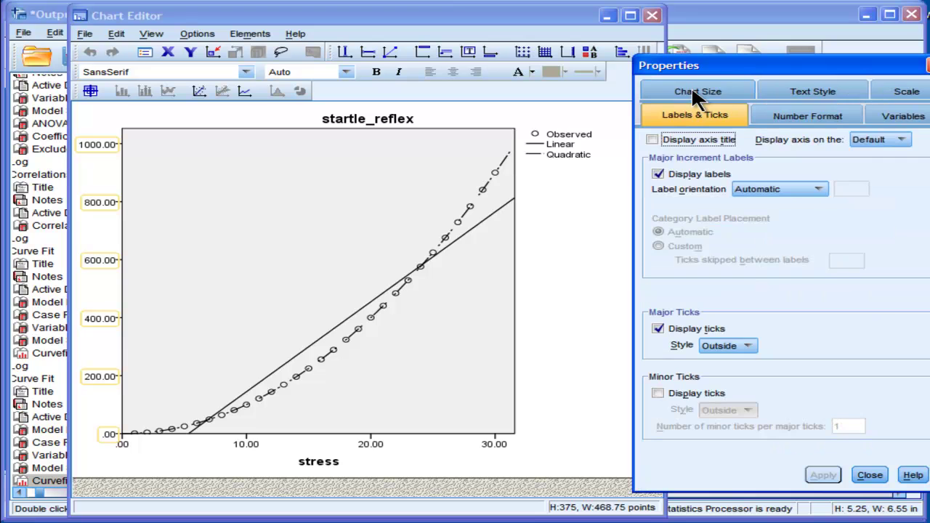
{"action": "left_click", "coordinate": [907, 92]}
{"action": "left_click", "coordinate": [811, 92]}
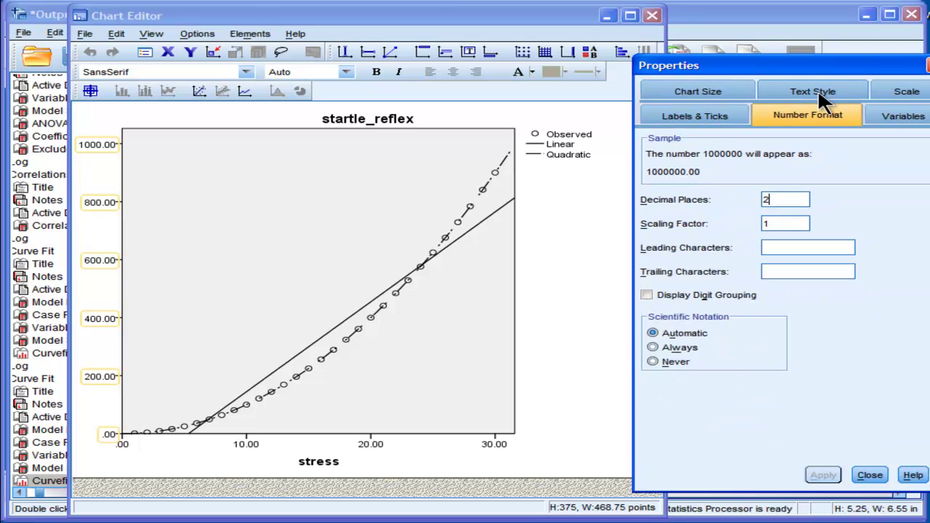
{"action": "left_click", "coordinate": [737, 112]}
{"action": "left_click", "coordinate": [792, 110]}
{"action": "left_click", "coordinate": [804, 93]}
{"action": "left_click", "coordinate": [803, 95]}
{"action": "left_click", "coordinate": [927, 66]}
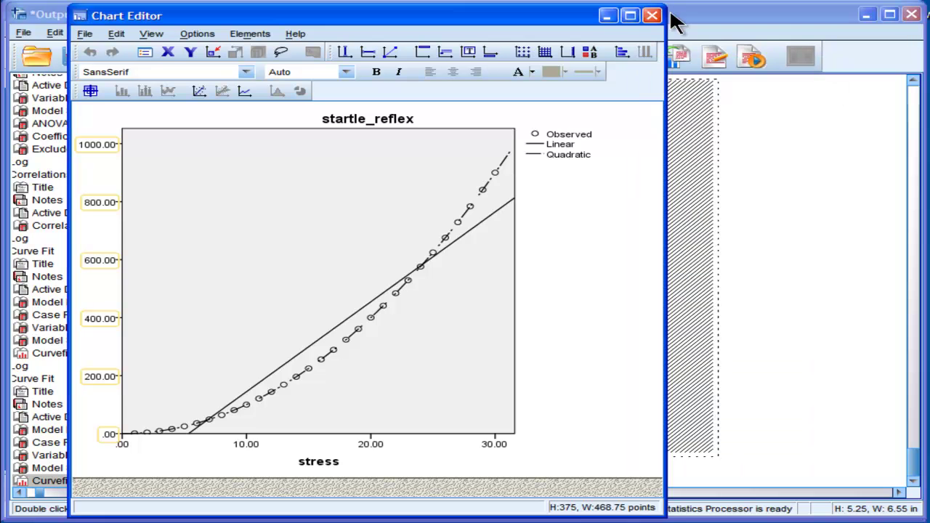
{"action": "left_click", "coordinate": [652, 15]}
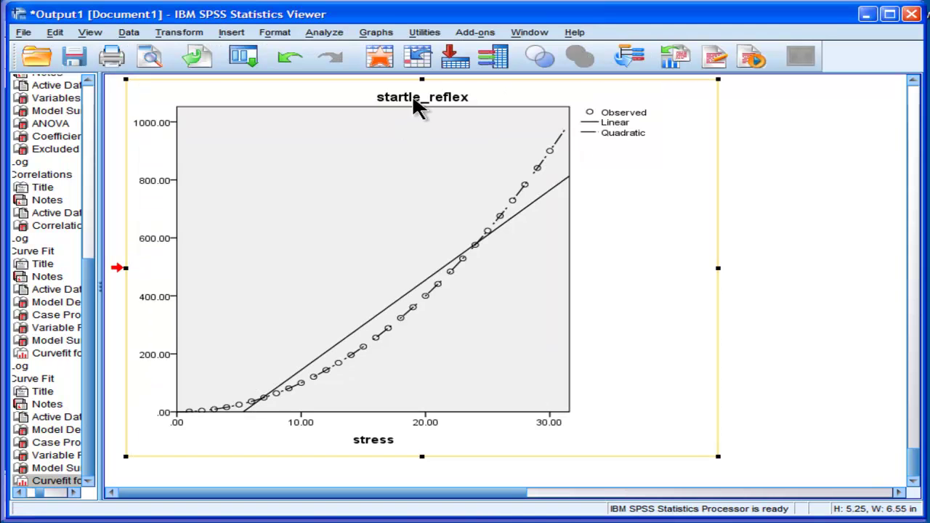